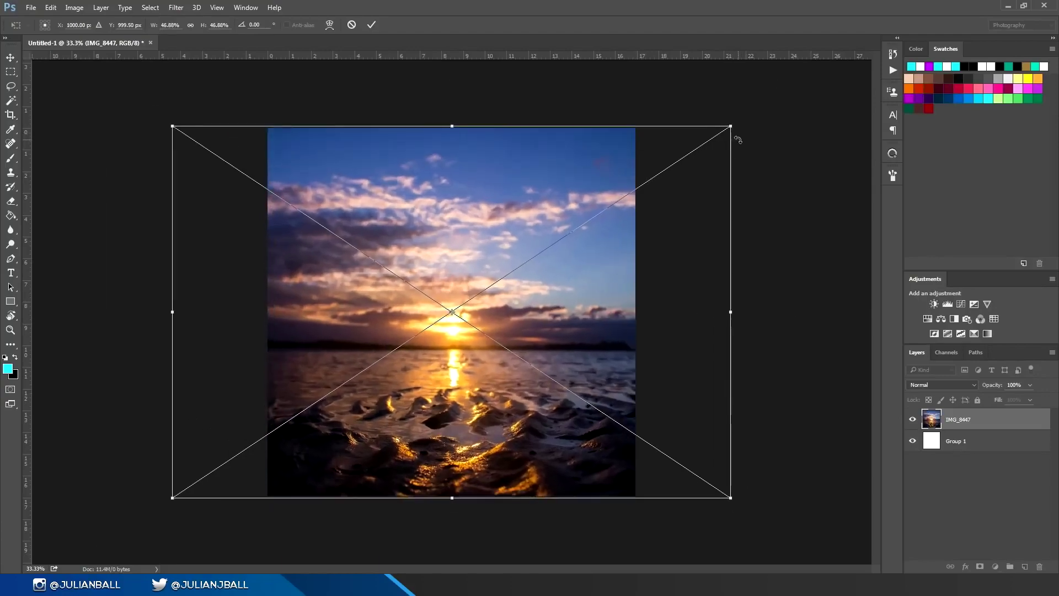
# - Bring up the sunset photo's transform options, then review the Audition clip's effects and properties
pyautogui.rightClick(575, 241)
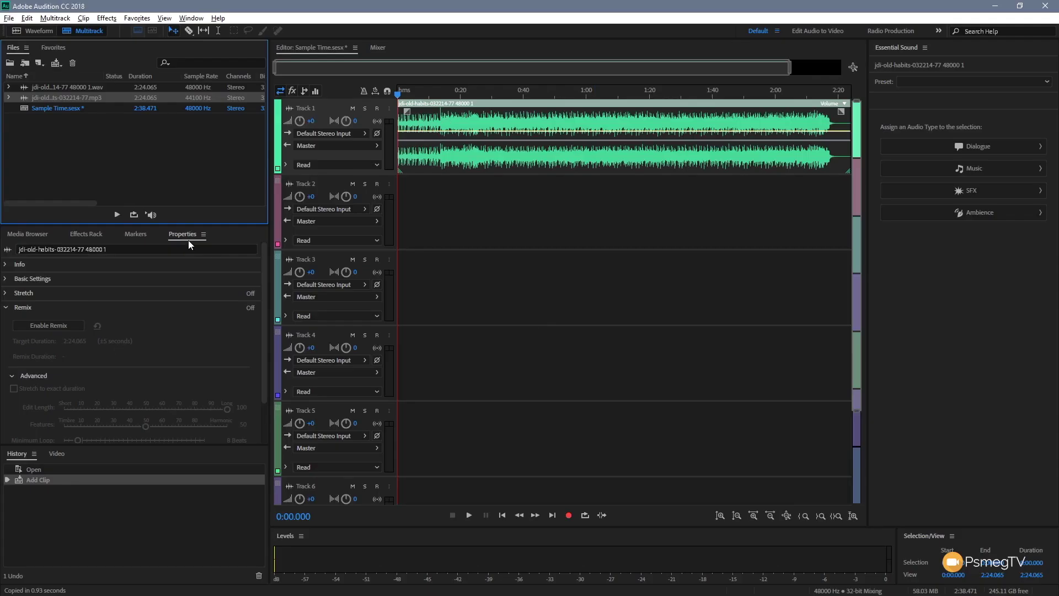
pyautogui.click(86, 233)
pyautogui.click(180, 234)
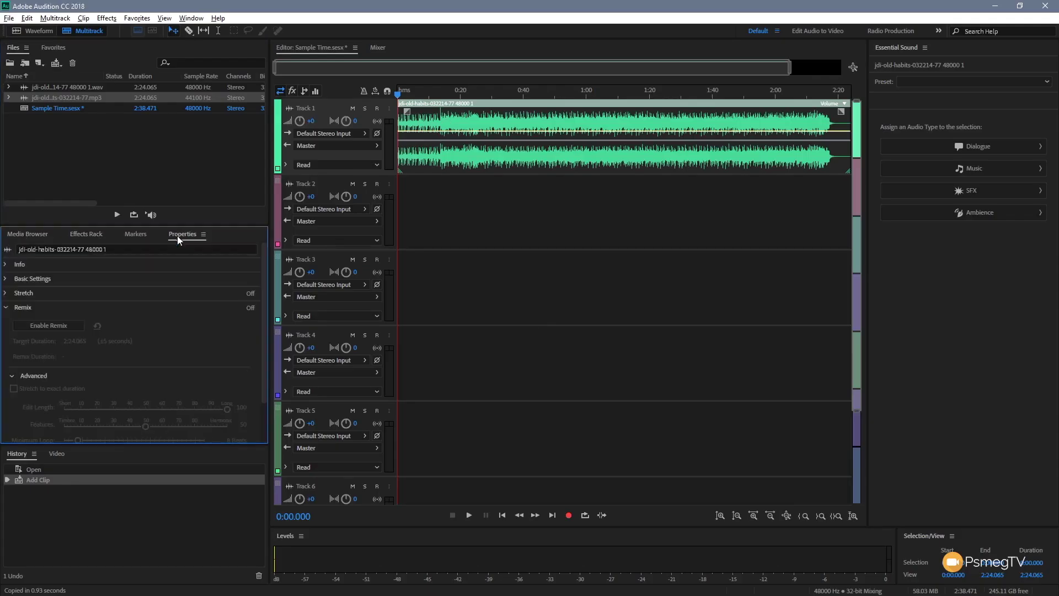
# - Enable Remix on the music clip from the Properties panel
pyautogui.click(41, 326)
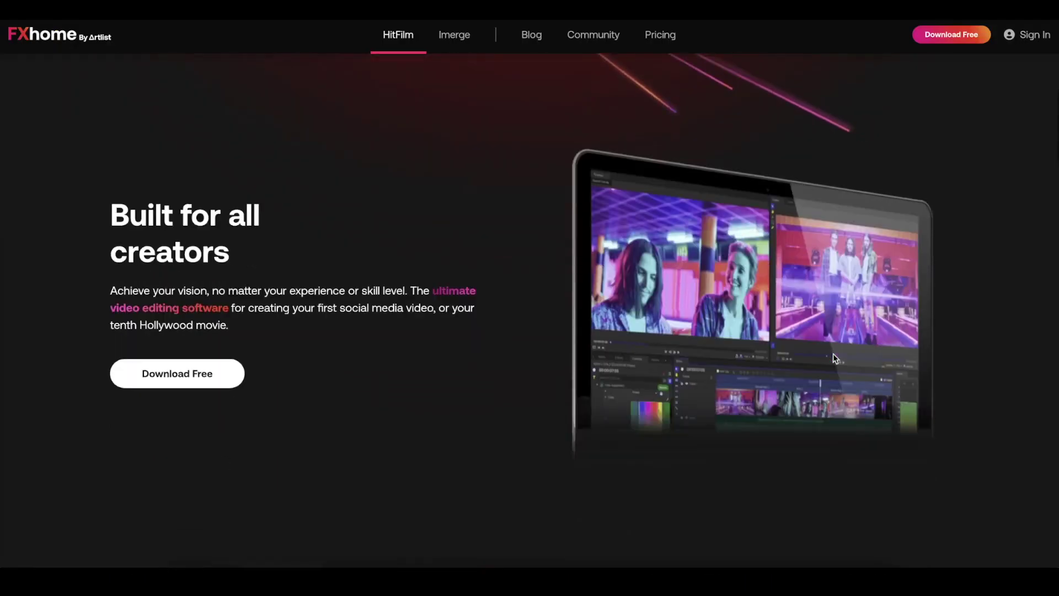
# - Scroll down through the HitFilm homepage's feature highlights
pyautogui.scroll(-10, 833, 353)
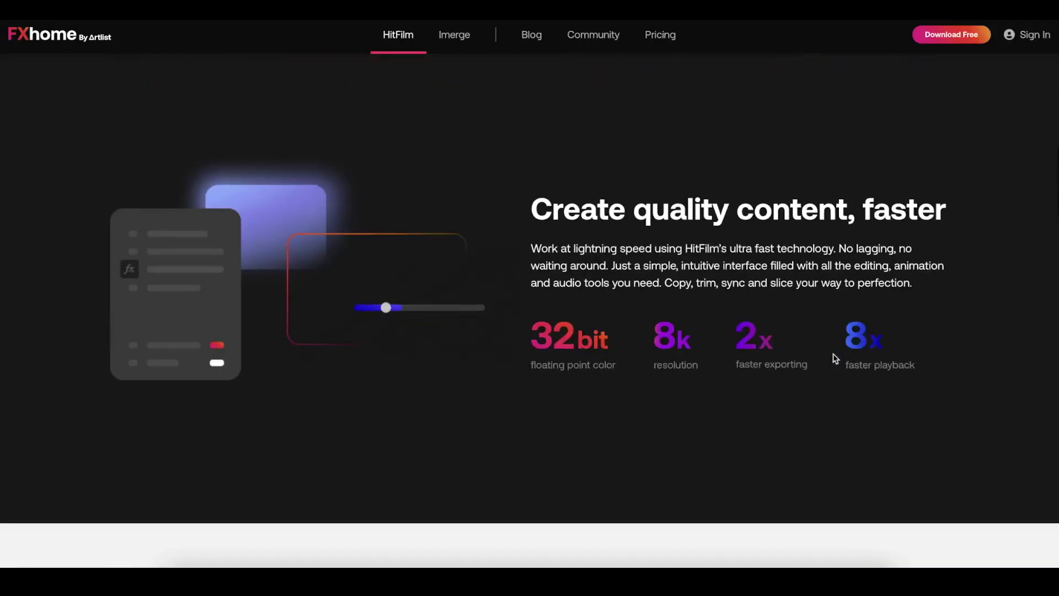
pyautogui.scroll(-5, 834, 357)
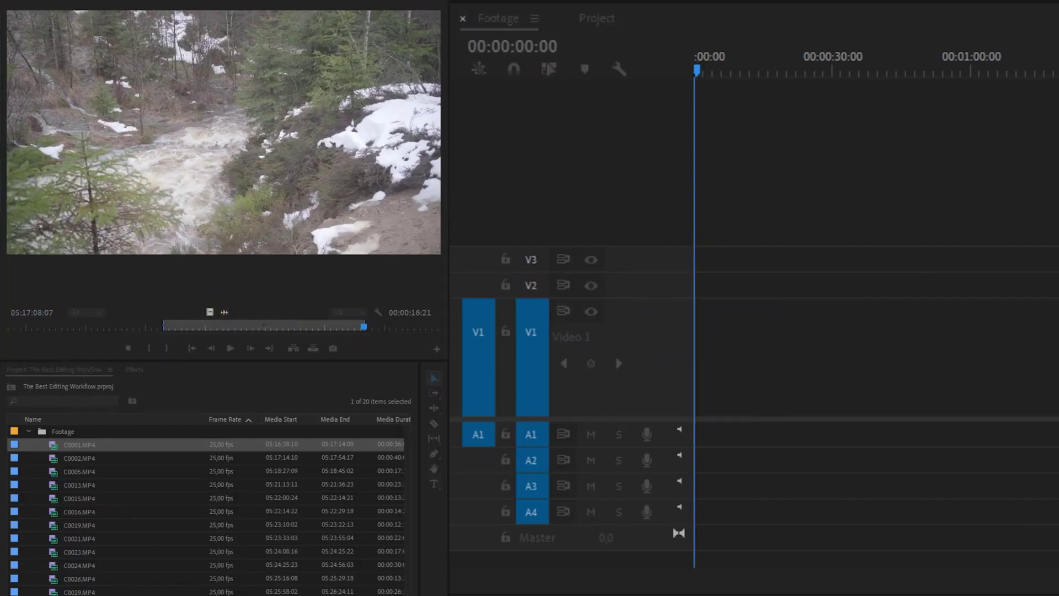
# - Append C0001 to V1, then mark an In/Out source range and append it after C0001
pyautogui.press(',')
pyautogui.press('i')
pyautogui.moveTo(90, 331); pyautogui.dragTo(199, 326)
pyautogui.press('o')
pyautogui.press(',')
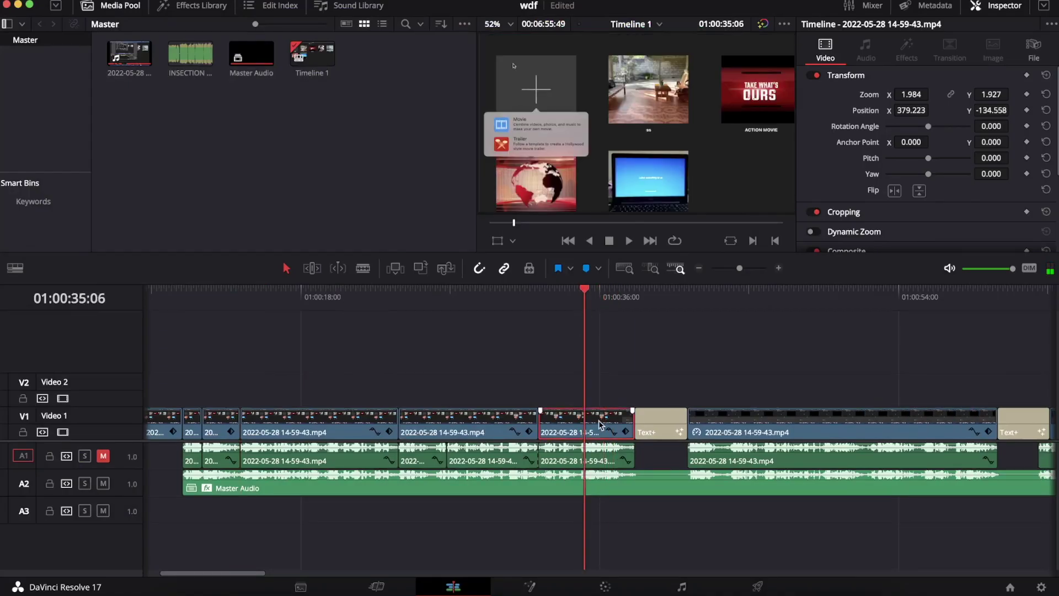
# - Drag a Left Lower Third title from the Effects Library's Titles onto Video 2
pyautogui.click(201, 5)
pyautogui.click(52, 76)
pyautogui.click(31, 93)
pyautogui.moveTo(188, 66); pyautogui.dragTo(624, 391)
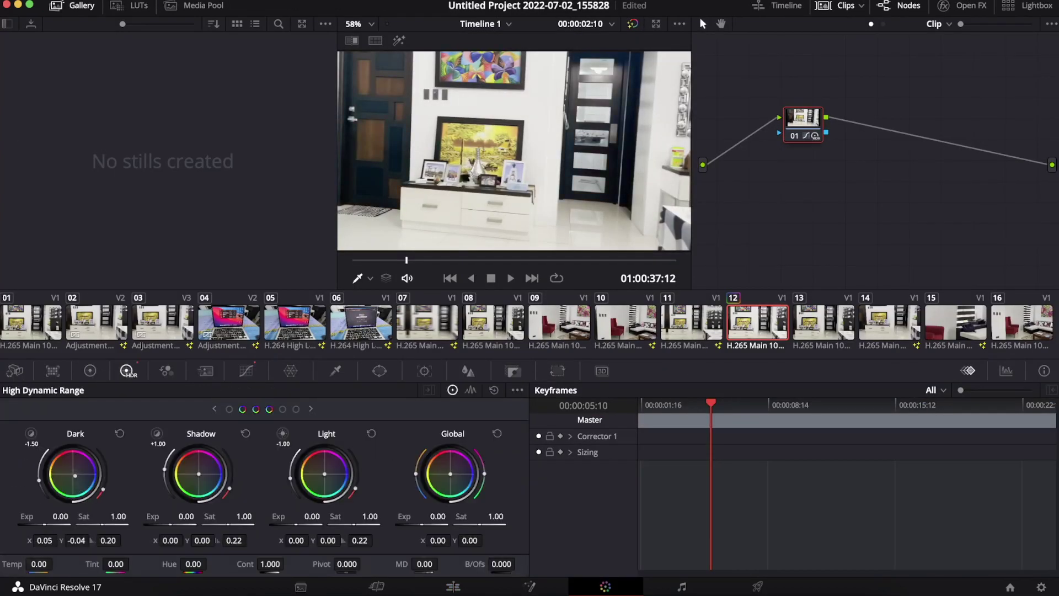
# - Add corrector node 02 on the Color page and place it beside node 01
pyautogui.rightClick(832, 193)
pyautogui.moveTo(860, 210)
pyautogui.click(764, 212)
pyautogui.moveTo(830, 206); pyautogui.dragTo(879, 148)
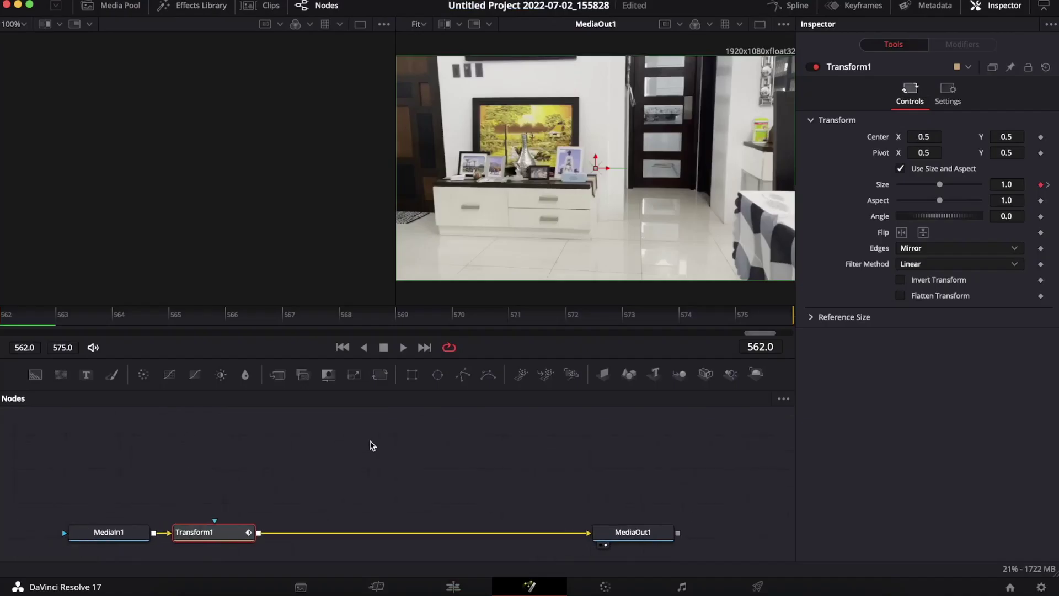
pyautogui.press('space')
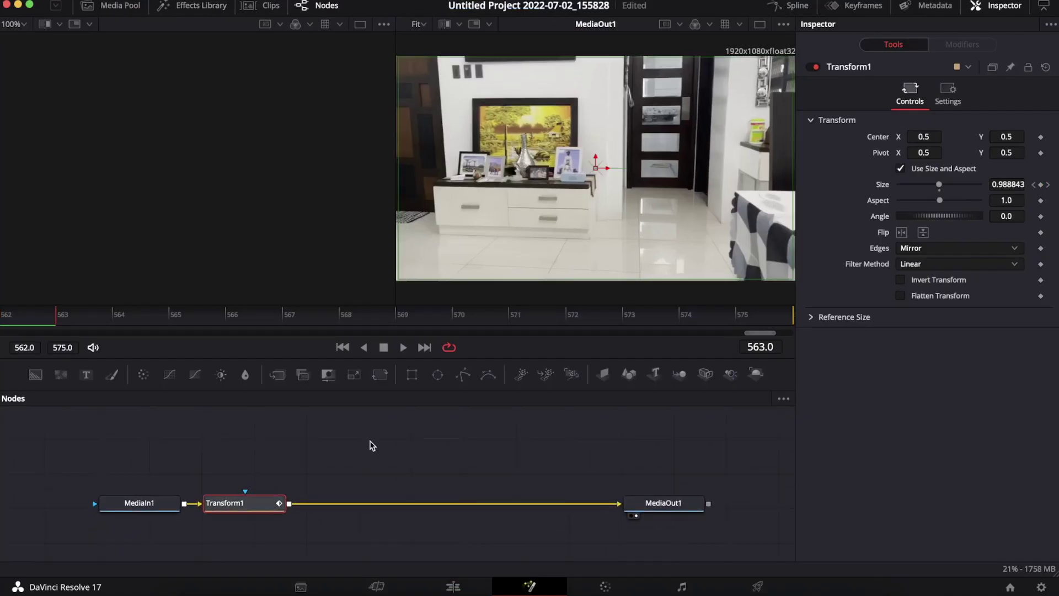
# - In the Spline editor, ease Transform1's Size curve near its first keyframe
pyautogui.click(798, 6)
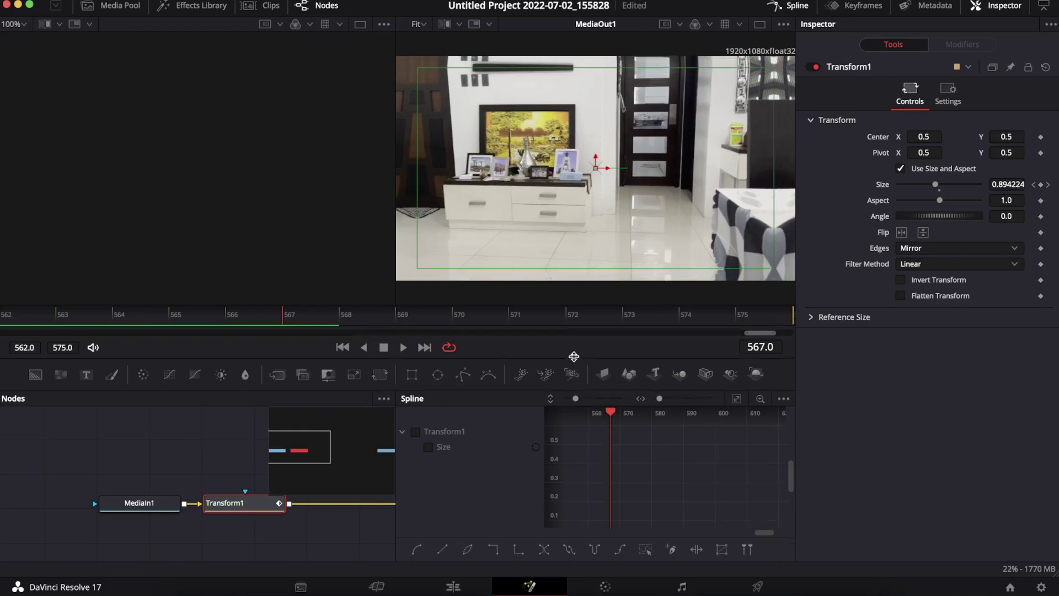
pyautogui.moveTo(573, 356); pyautogui.dragTo(573, 277)
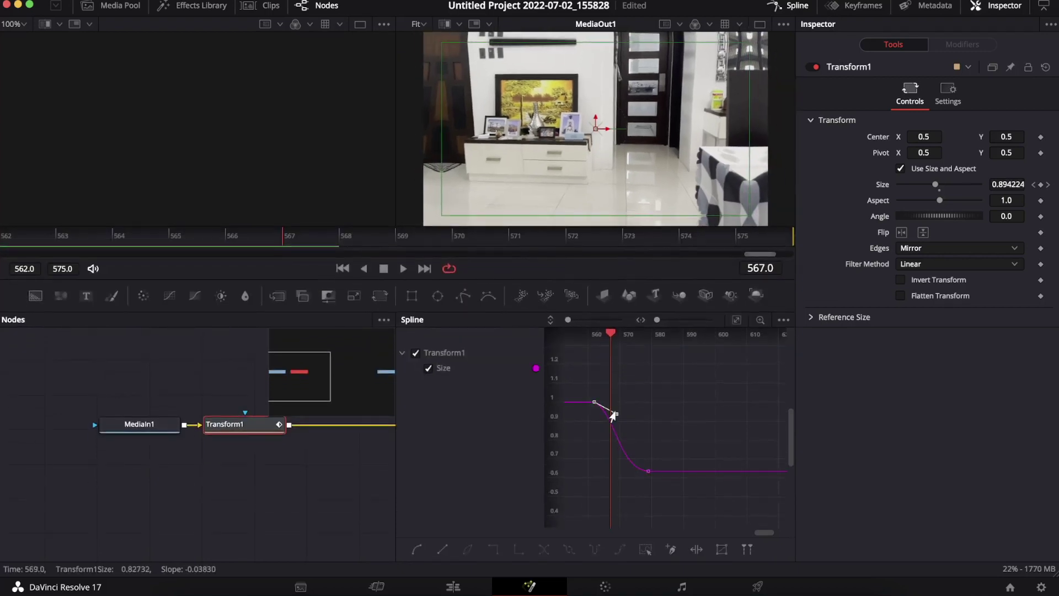
pyautogui.moveTo(614, 416); pyautogui.dragTo(607, 333)
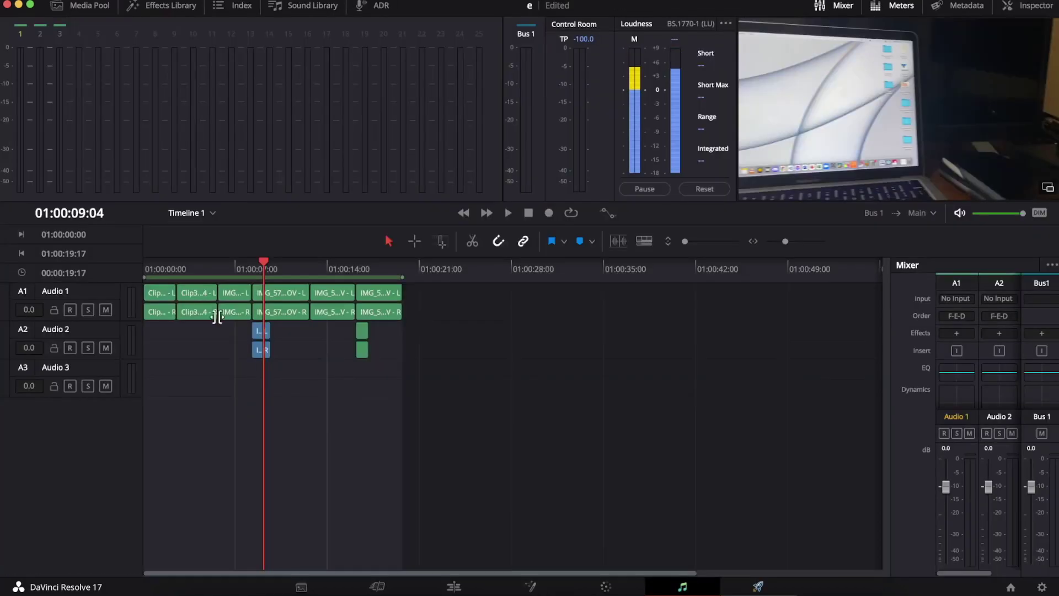
# - Move the playhead, open Audio 1's equalizer and boost band 3 to +20 dB
pyautogui.click(191, 262)
pyautogui.moveTo(192, 262); pyautogui.dragTo(208, 262)
pyautogui.doubleClick(962, 375)
pyautogui.press('space')
pyautogui.moveTo(405, 204); pyautogui.dragTo(404, 123)
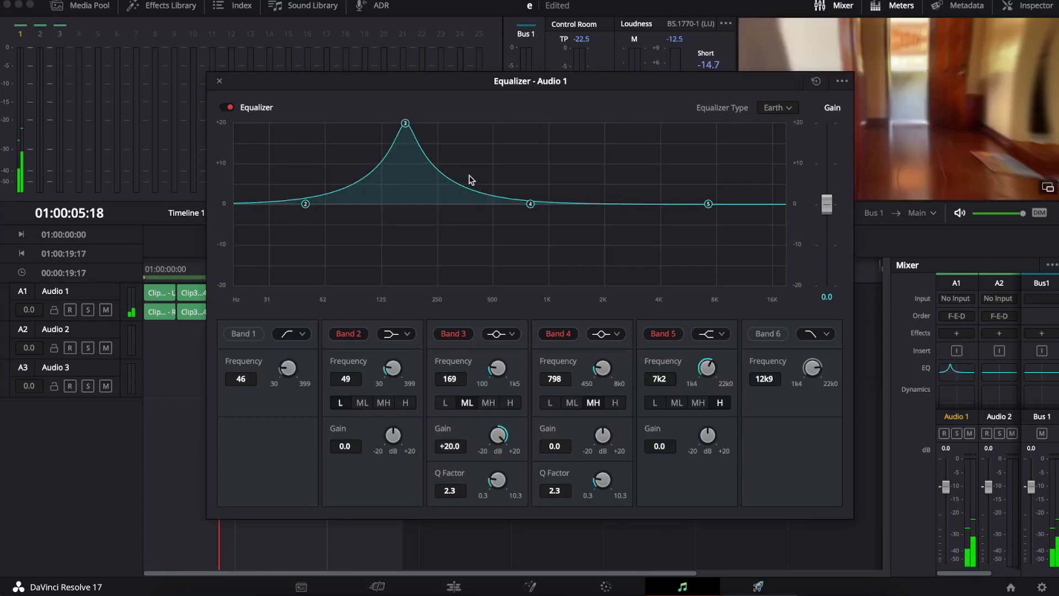
pyautogui.click(507, 351)
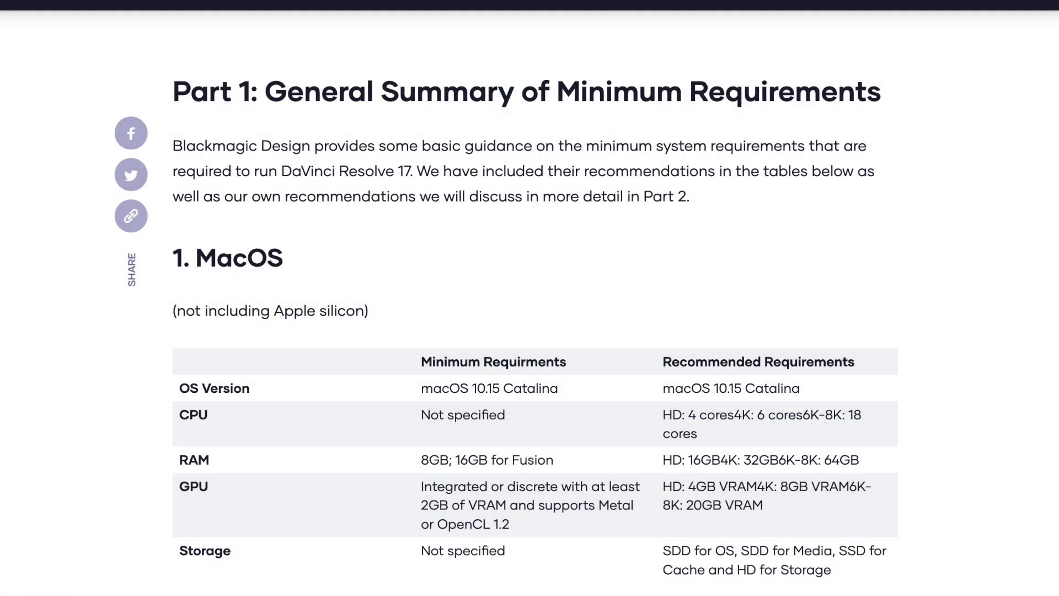
# - Scroll through the Windows and Linux requirement tables and the YouTube low-end PC results
pyautogui.scroll(-10, 529, 298)
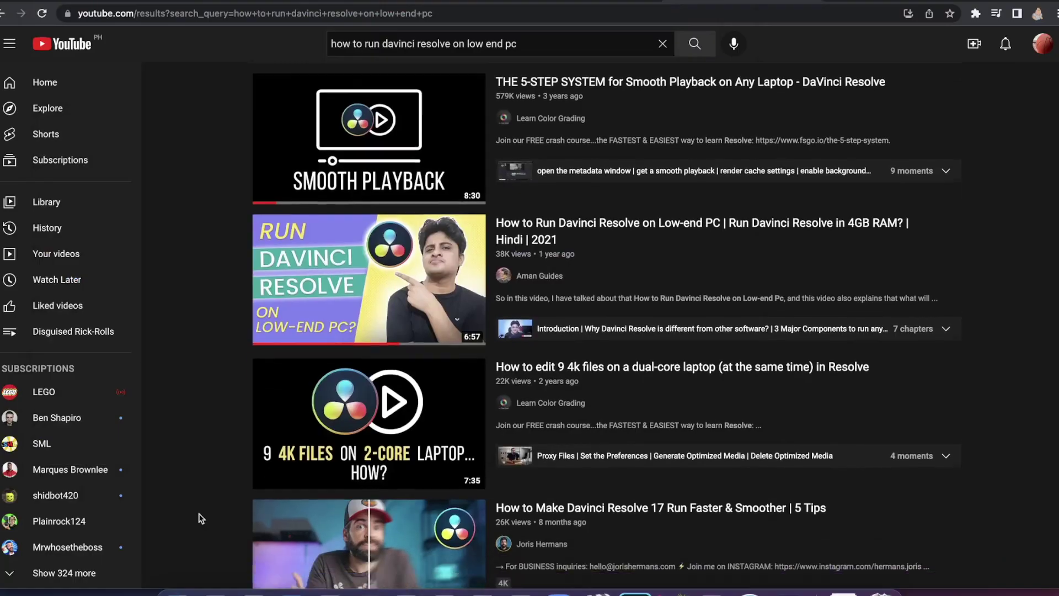
pyautogui.scroll(-3, 200, 519)
pyautogui.scroll(-15, 201, 518)
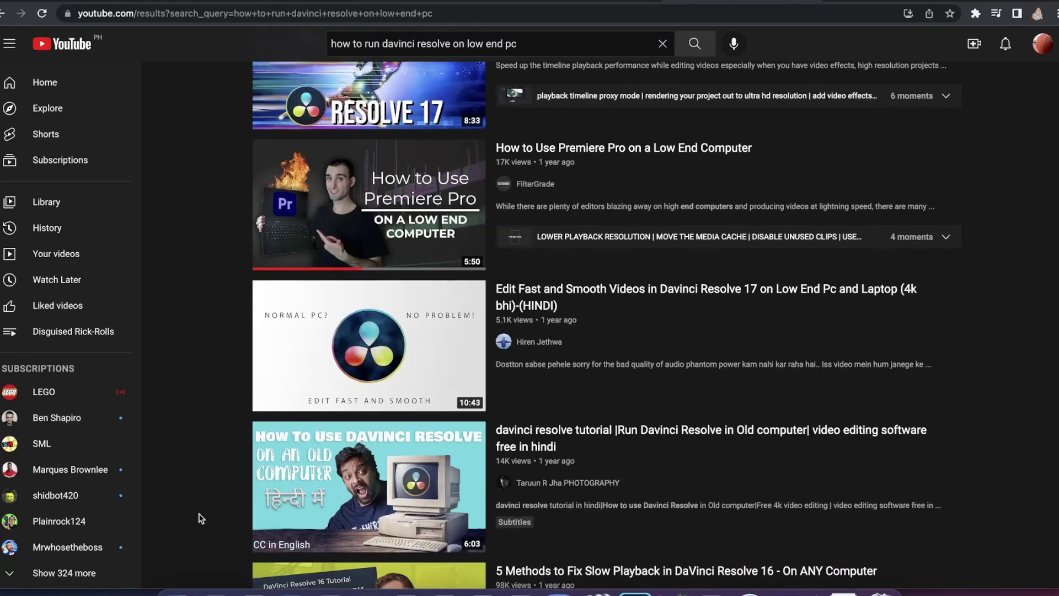
pyautogui.scroll(-10, 201, 518)
pyautogui.scroll(-1, 201, 492)
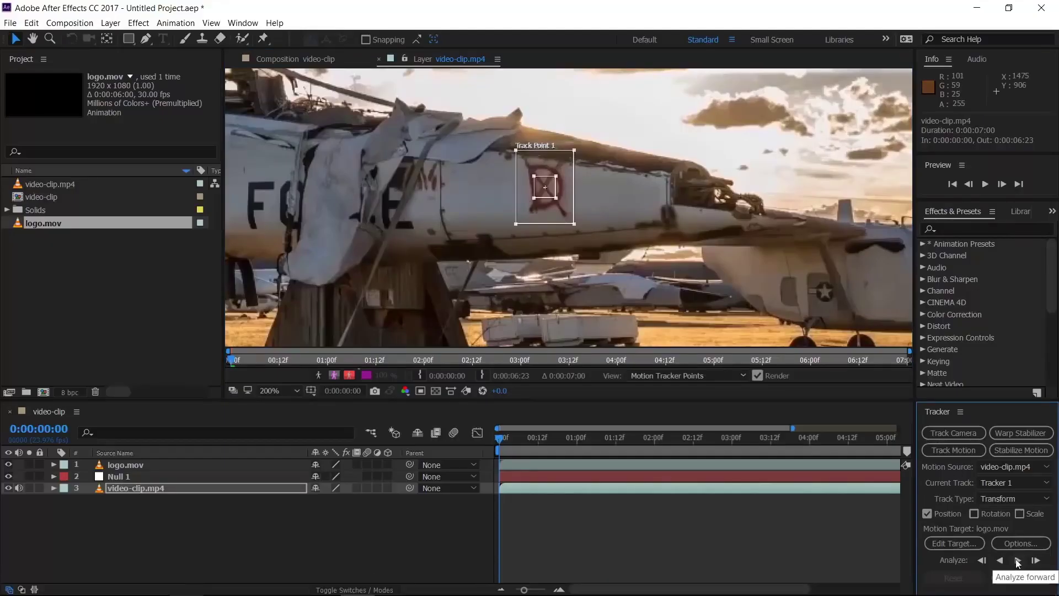
# - Track the point forward through the plane clip, then roto-brush over the dancing man
pyautogui.click(1017, 561)
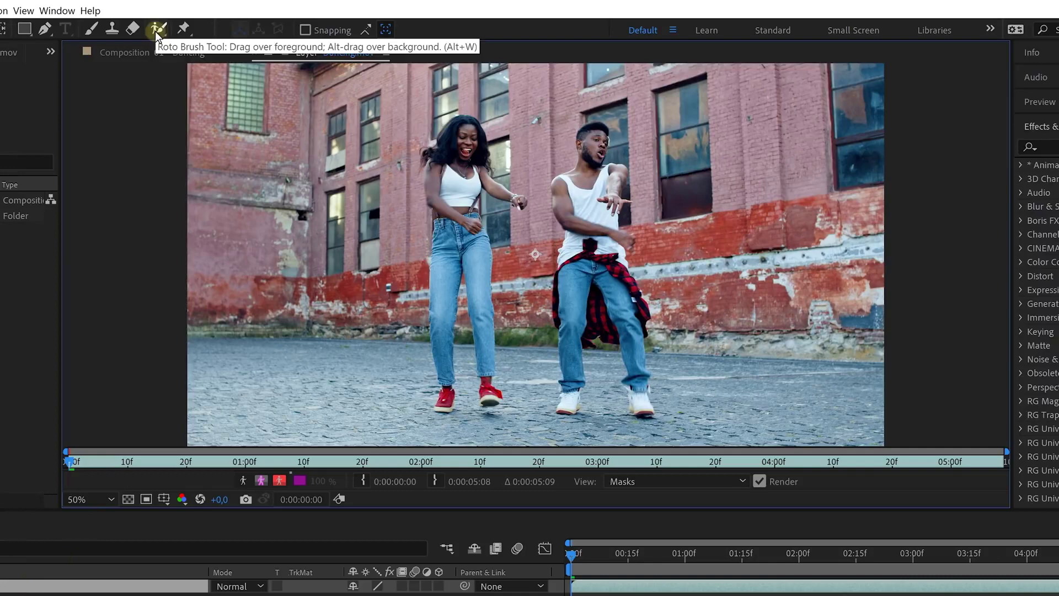
pyautogui.click(157, 32)
pyautogui.moveTo(568, 304); pyautogui.dragTo(569, 409)
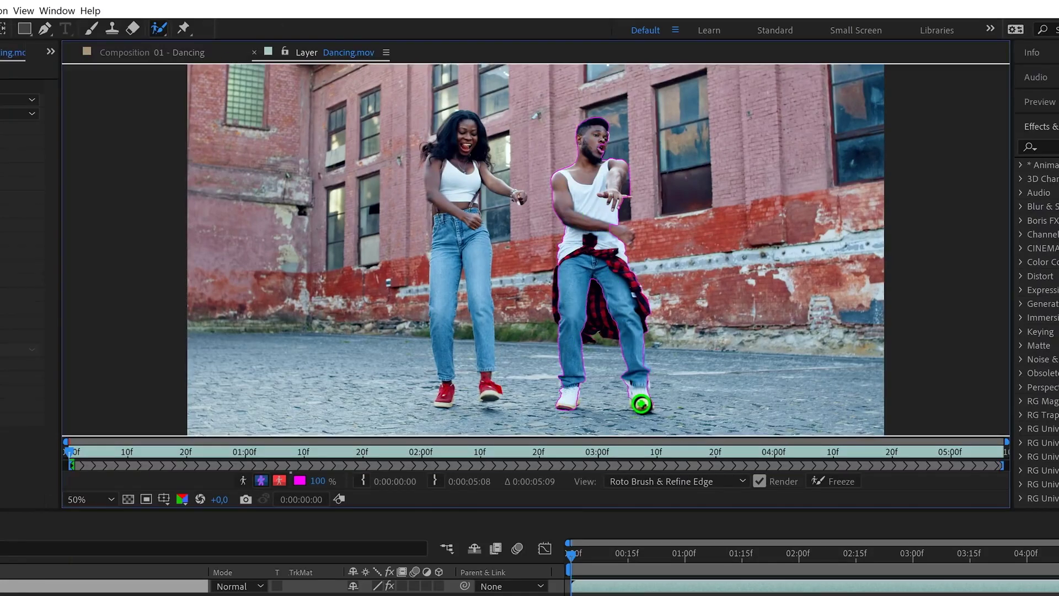
pyautogui.scroll(3, 641, 400)
pyautogui.moveTo(331, 430); pyautogui.dragTo(450, 477)
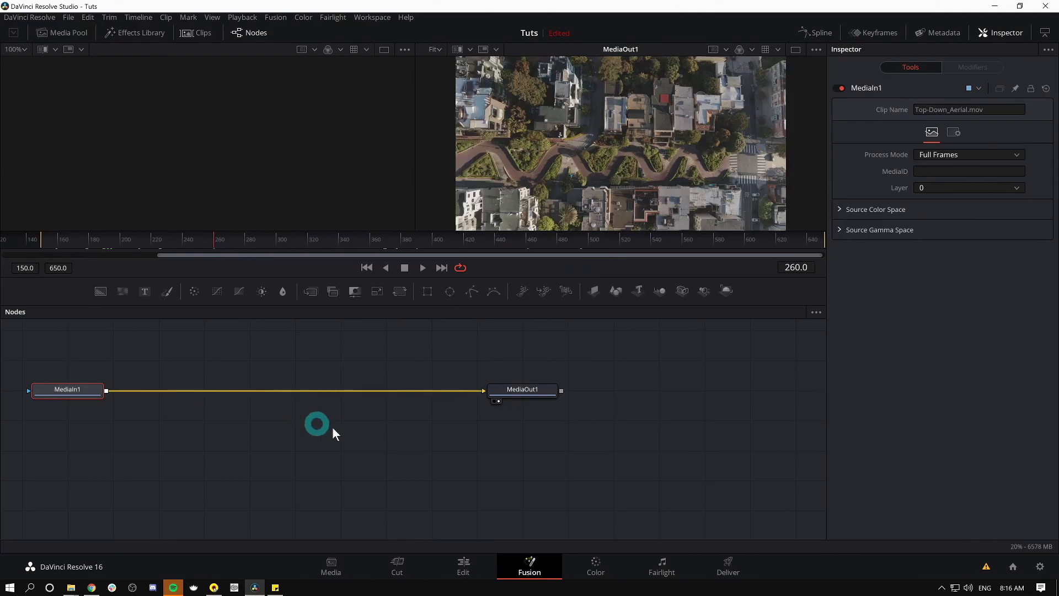
# - Add a Fusion text node reading 'FUSION S' and show Transform1's settings
pyautogui.click(147, 292)
pyautogui.click(955, 204)
pyautogui.write('FUSION S')
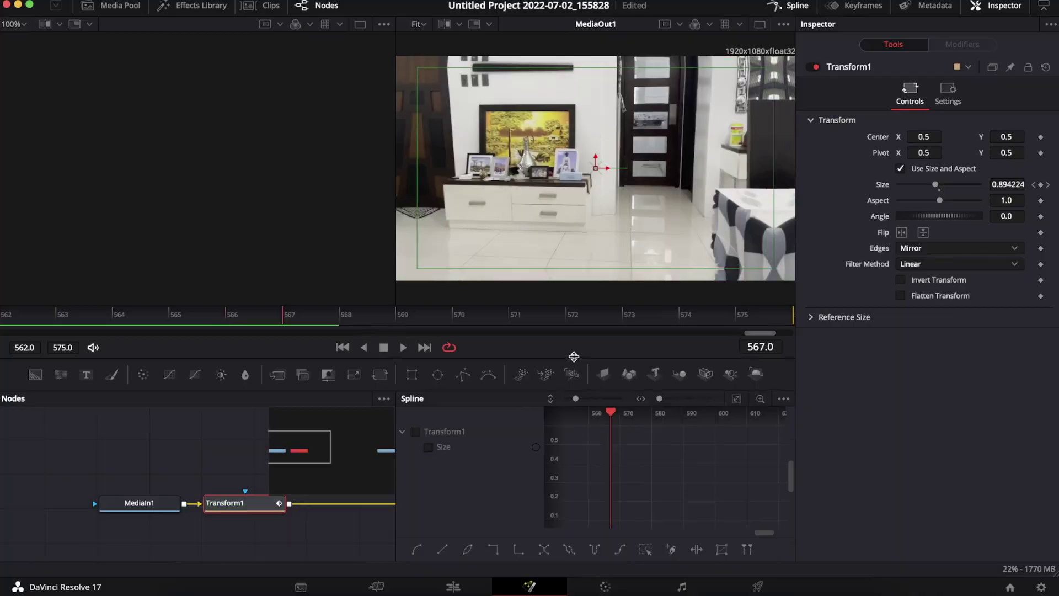
pyautogui.moveTo(573, 357); pyautogui.dragTo(574, 277)
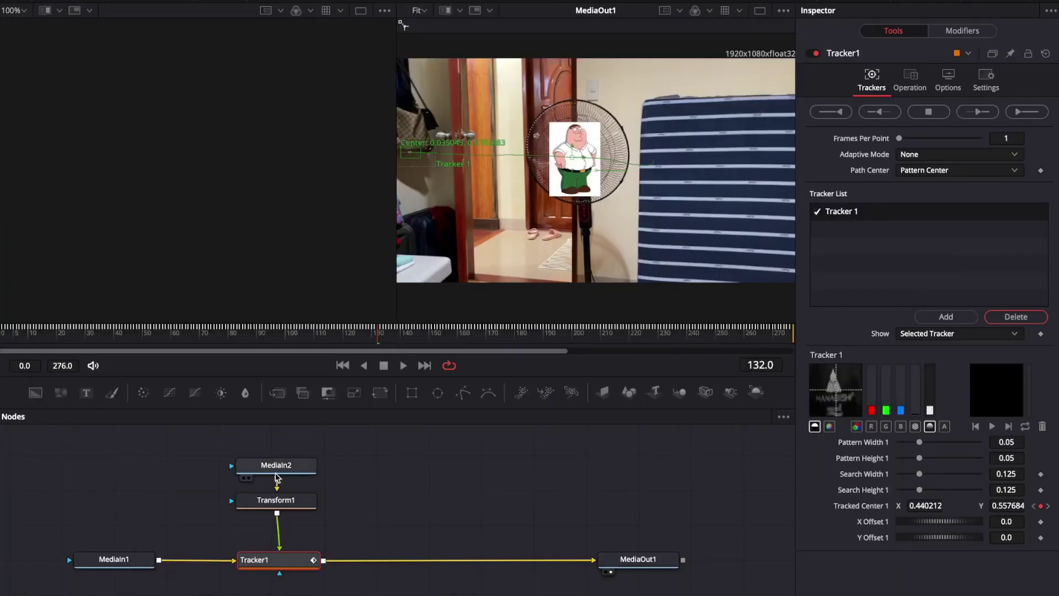
pyautogui.click(275, 500)
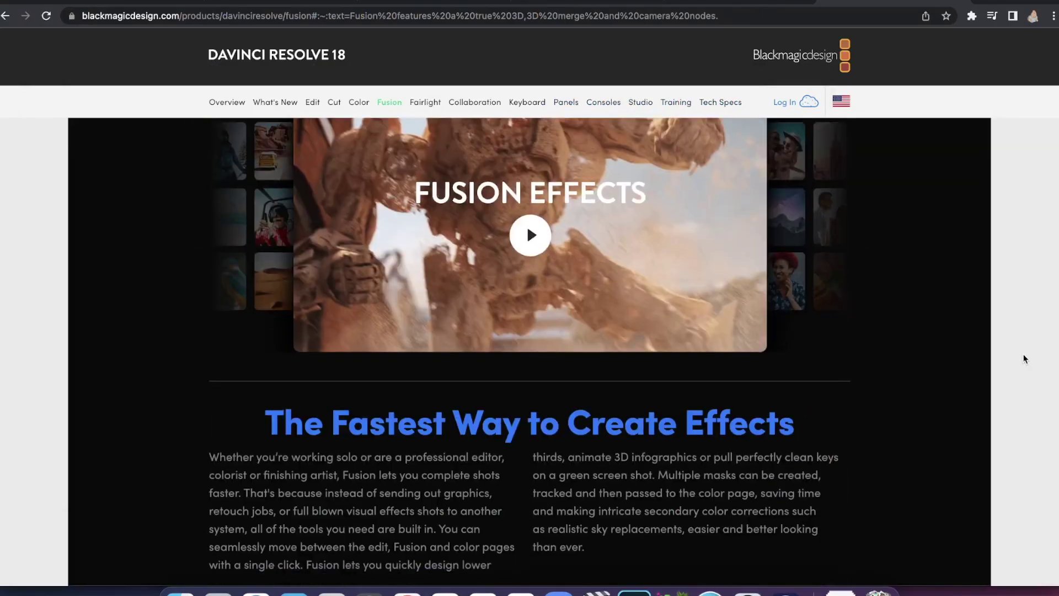
pyautogui.scroll(-10, 1024, 358)
pyautogui.scroll(-15, 1024, 358)
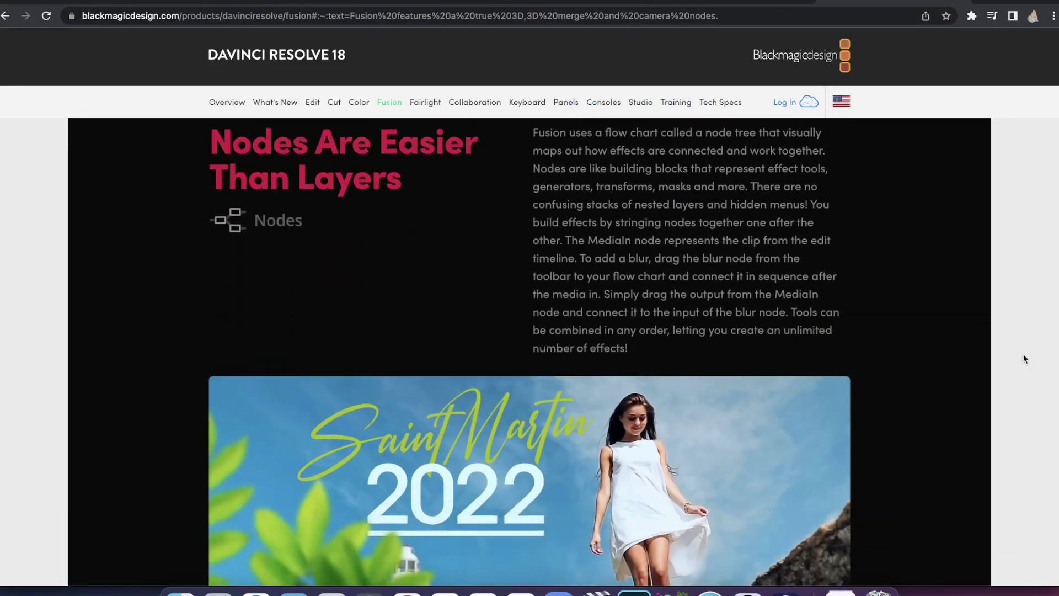
# - Scroll down the Fusion page from the 'Nodes Are Easier Than Layers' section
pyautogui.scroll(-15, 1024, 358)
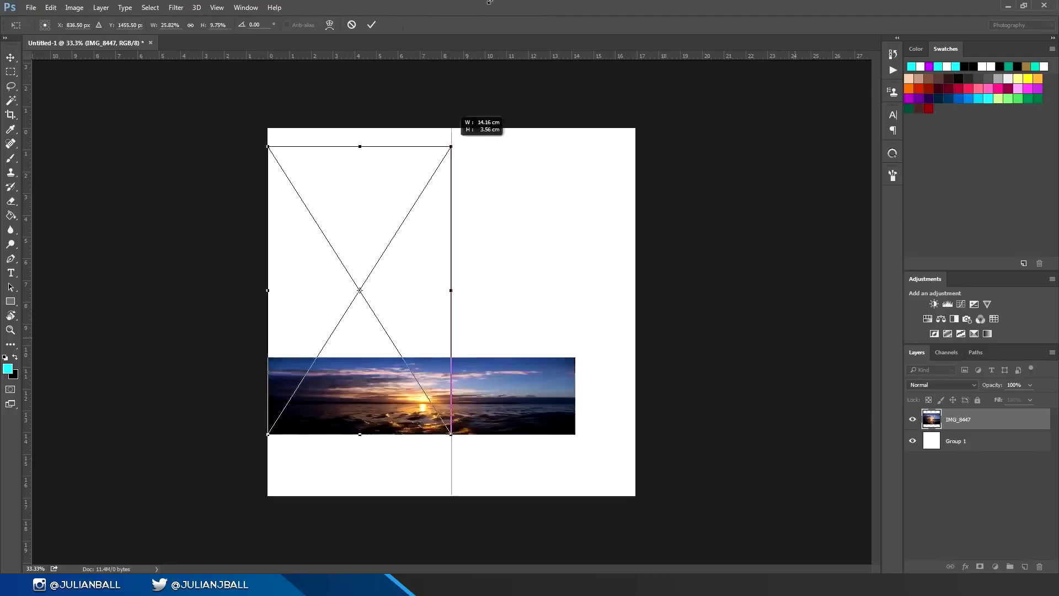
pyautogui.moveTo(449, 141); pyautogui.dragTo(739, 142)
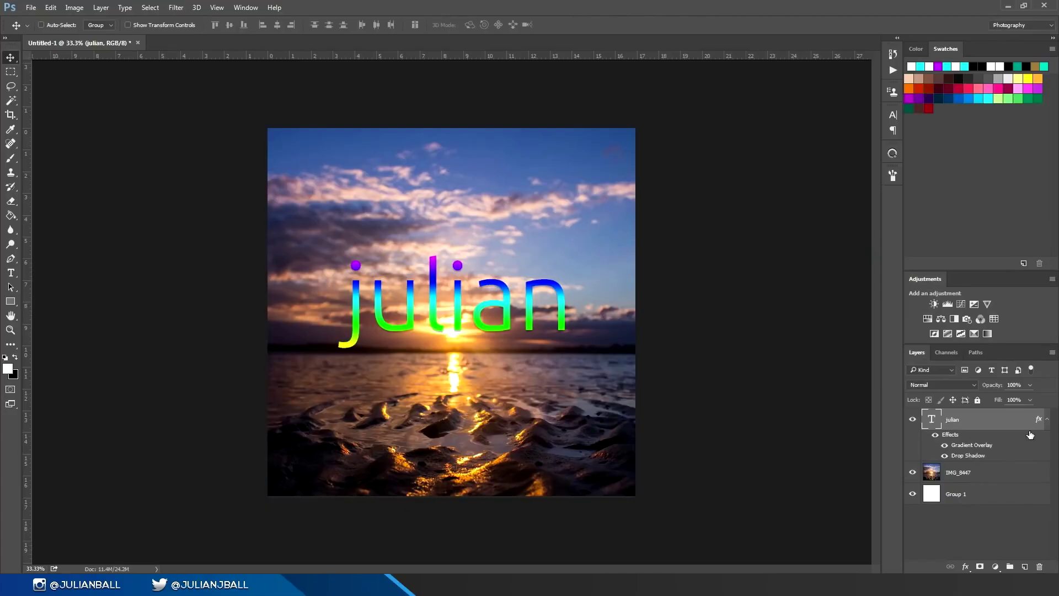
pyautogui.rightClick(991, 420)
pyautogui.click(752, 448)
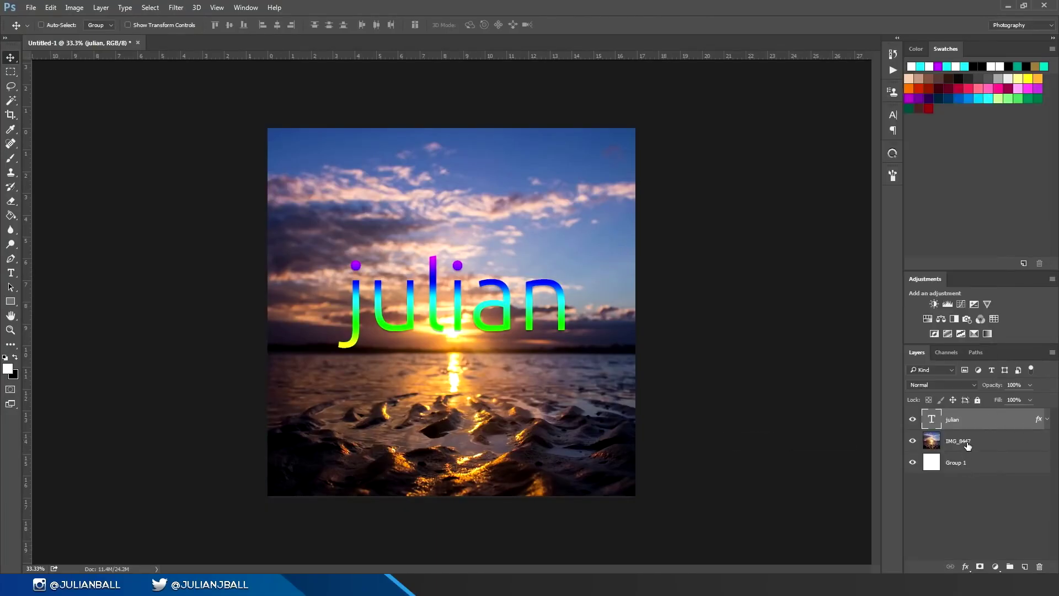
pyautogui.rightClick(982, 441)
pyautogui.click(881, 326)
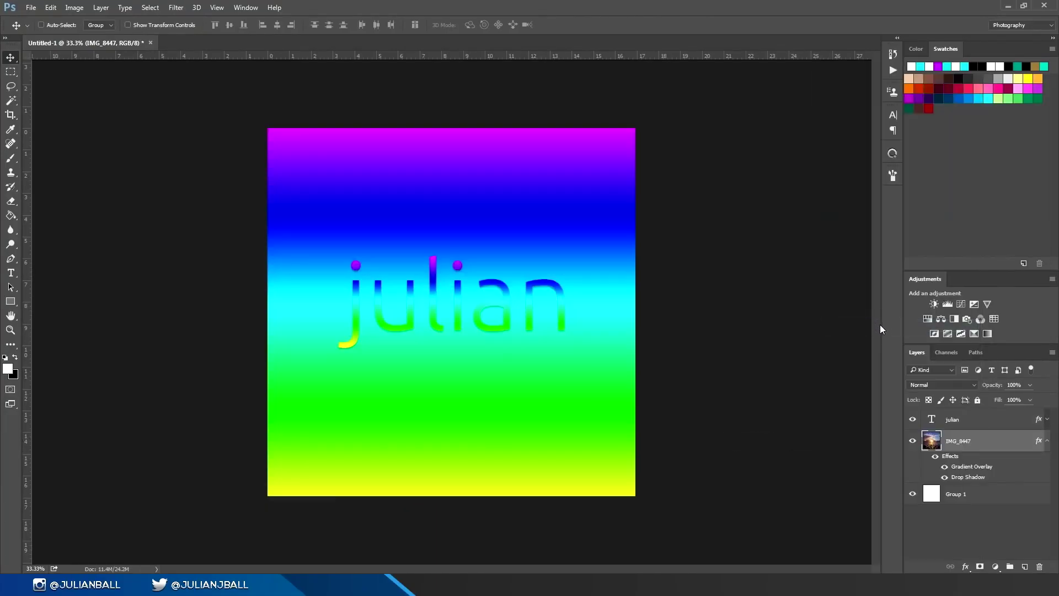
pyautogui.rightClick(981, 441)
pyautogui.click(904, 338)
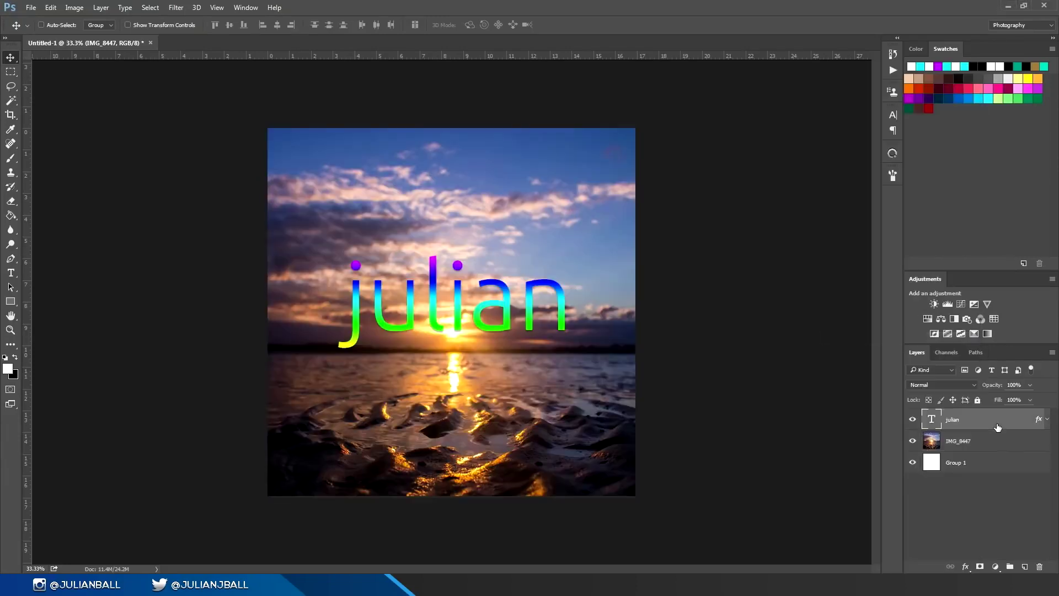
pyautogui.rightClick(997, 426)
pyautogui.press('Escape')
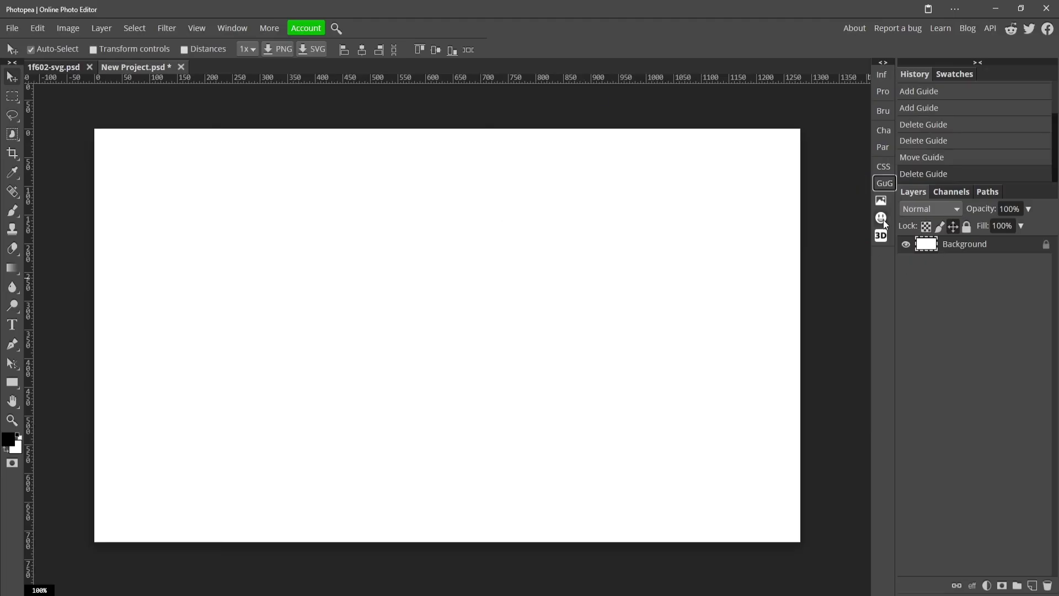
# - Place the call-me hand emoji from the Emoji panel, enlarge and move it, then undo
pyautogui.click(881, 217)
pyautogui.scroll(-10, 766, 203)
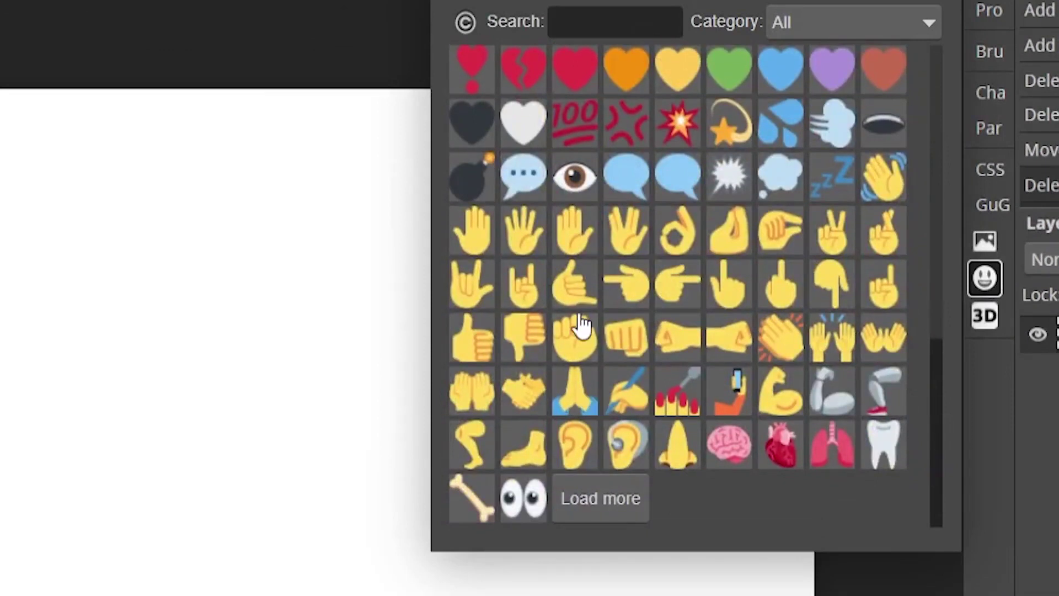
pyautogui.click(687, 221)
pyautogui.moveTo(115, 149); pyautogui.dragTo(463, 485)
pyautogui.press('Return')
pyautogui.moveTo(355, 296); pyautogui.dragTo(237, 367)
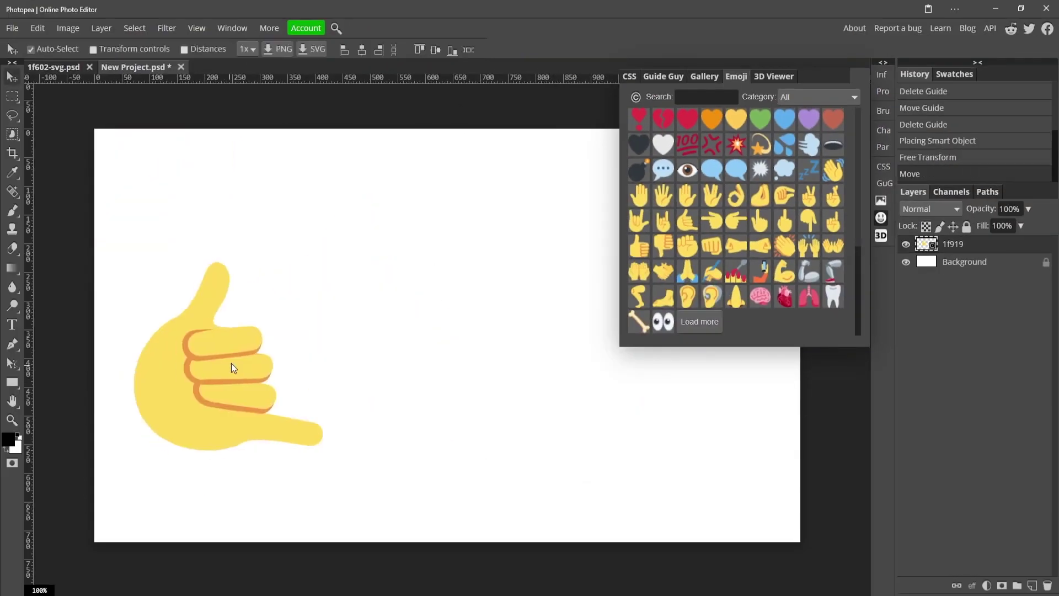
pyautogui.hotkey('ctrl', 'z')
pyautogui.hotkey('ctrl', 'z')
# - Place a grinning face emoji, then delete both emoji layers and close the Emoji panel
pyautogui.click(663, 119)
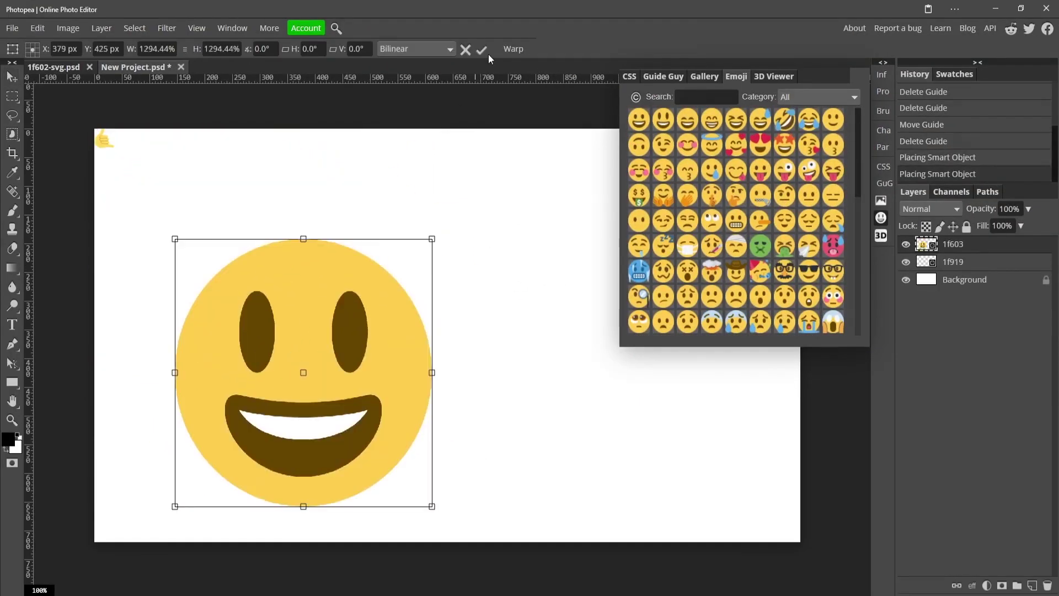
pyautogui.press('Return')
pyautogui.click(349, 303)
pyautogui.press('Delete')
pyautogui.press('Delete')
pyautogui.click(340, 120)
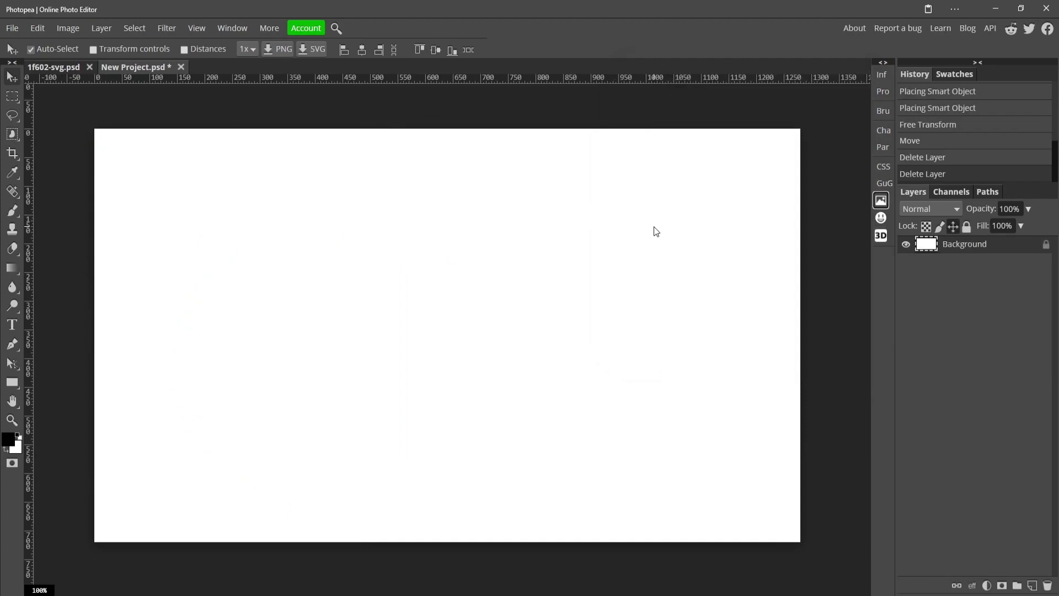
pyautogui.click(1017, 203)
# - Search the stock images for 'dog' and fit the IMG_4095 bare-trees photo to the workspace
pyautogui.write('dog')
pyautogui.press('Return')
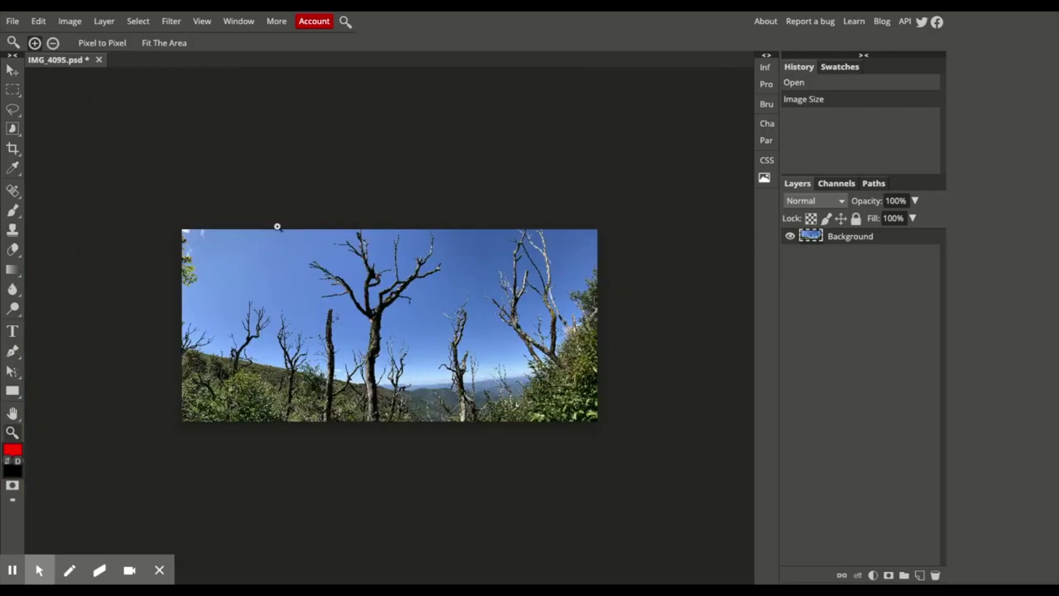
pyautogui.click(164, 44)
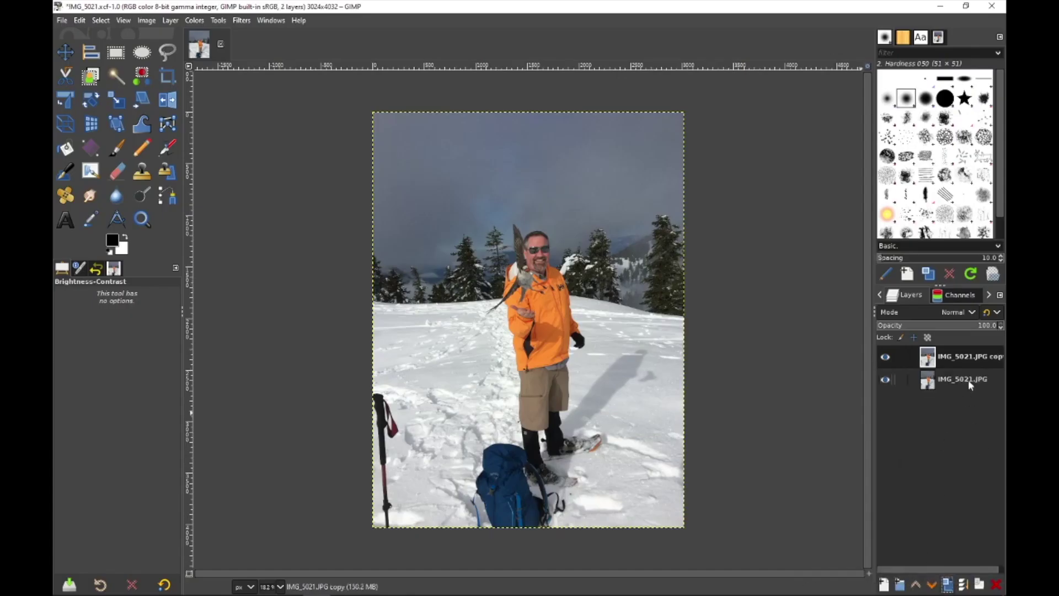
# - Select the original IMG_5021.JPG layer beneath its copy in the Layers panel
pyautogui.click(969, 384)
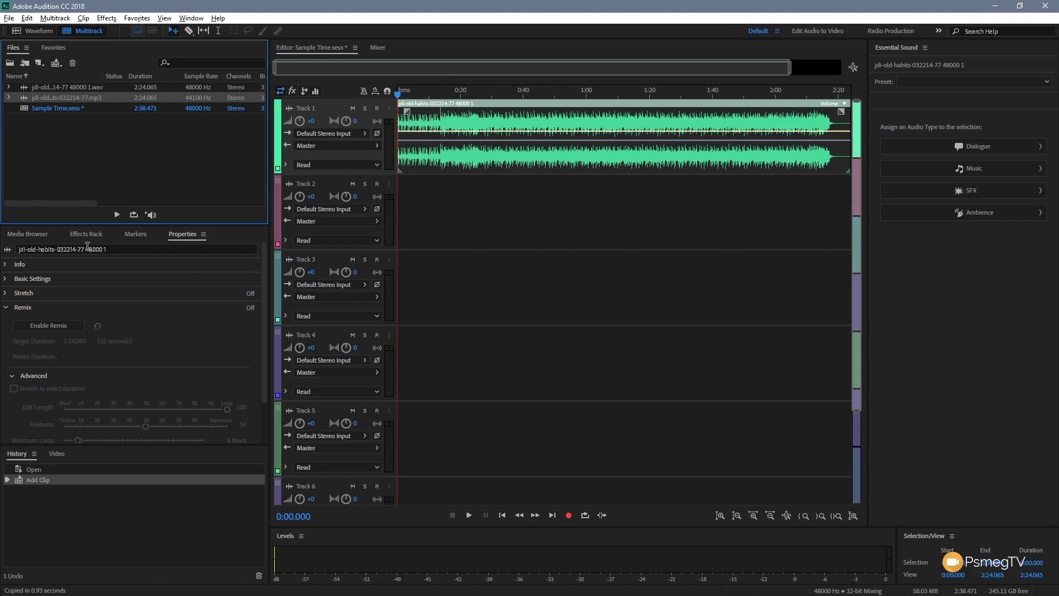
# - Enable Remix for the Track 1 clip in its Properties panel
pyautogui.click(88, 234)
pyautogui.click(179, 236)
pyautogui.click(6, 307)
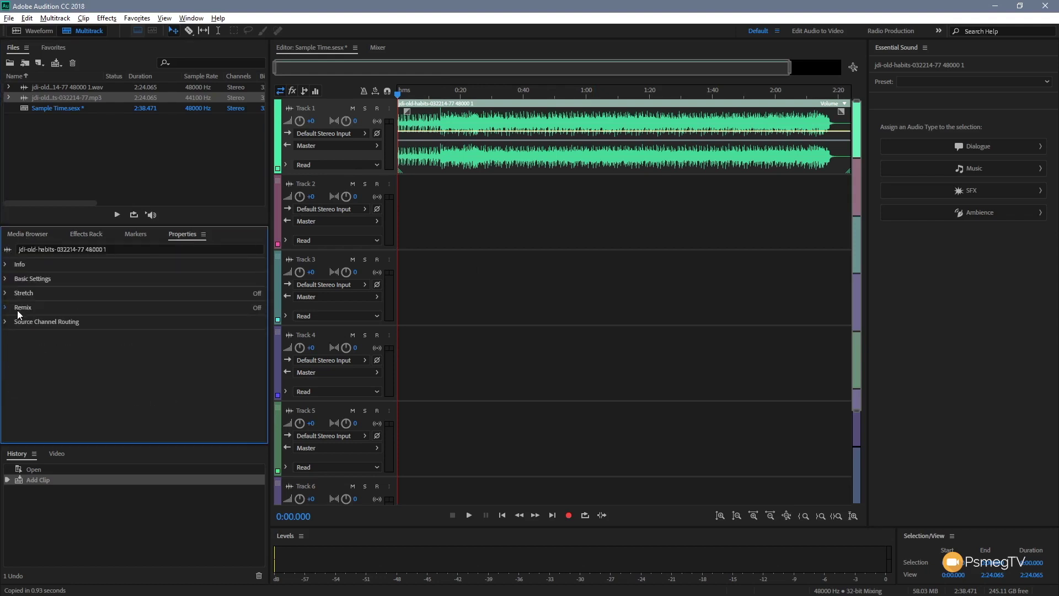
pyautogui.click(48, 325)
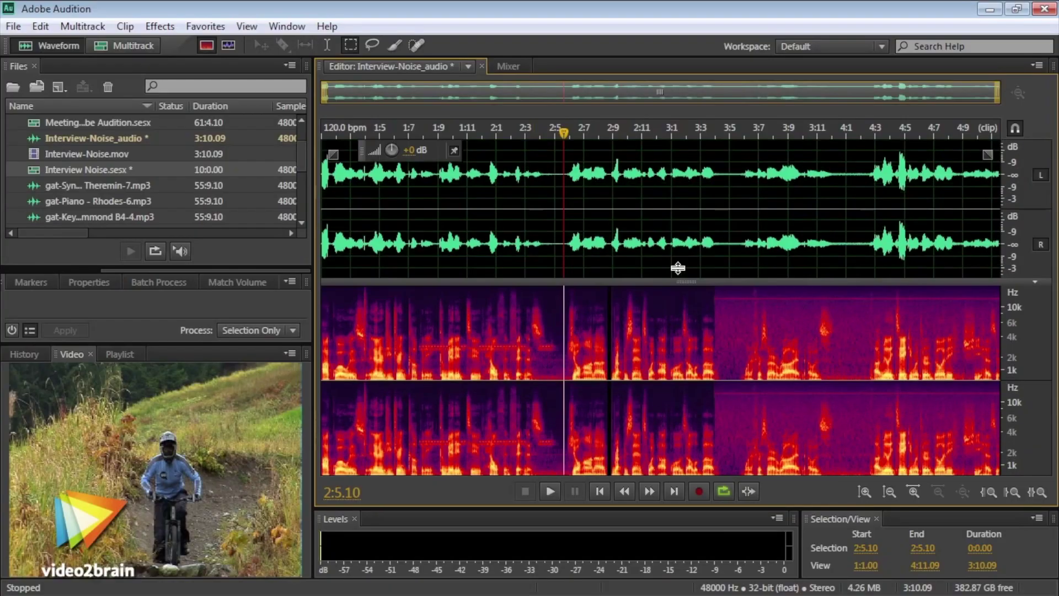
# - Paint an S-shaped spectral selection in SpectralCough.wav and lower it to -16.8 dB
pyautogui.moveTo(678, 270); pyautogui.dragTo(678, 193)
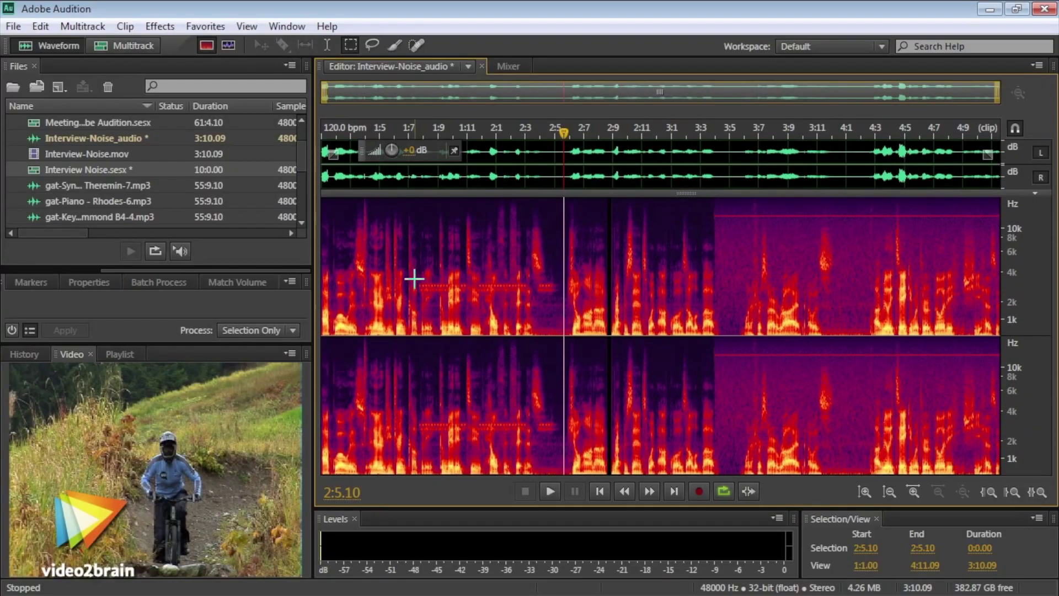
pyautogui.moveTo(413, 279); pyautogui.dragTo(563, 287)
pyautogui.click(362, 388)
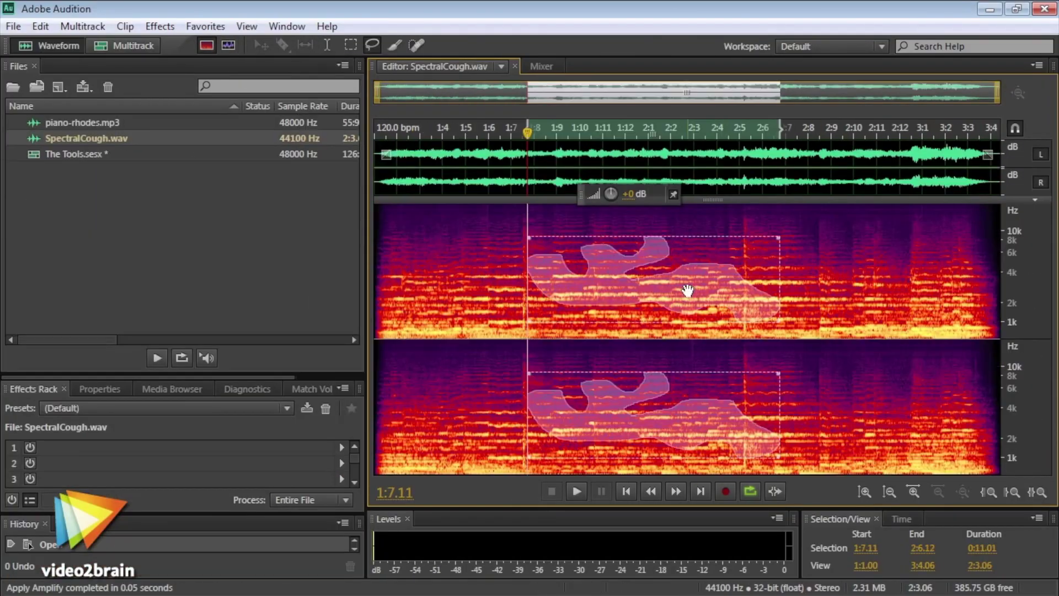
pyautogui.moveTo(634, 289); pyautogui.dragTo(787, 288)
pyautogui.moveTo(558, 288)
pyautogui.mouseDown()
pyautogui.moveTo(668, 291)
pyautogui.moveTo(717, 255)
pyautogui.moveTo(801, 287)
pyautogui.moveTo(824, 278)
pyautogui.mouseUp()
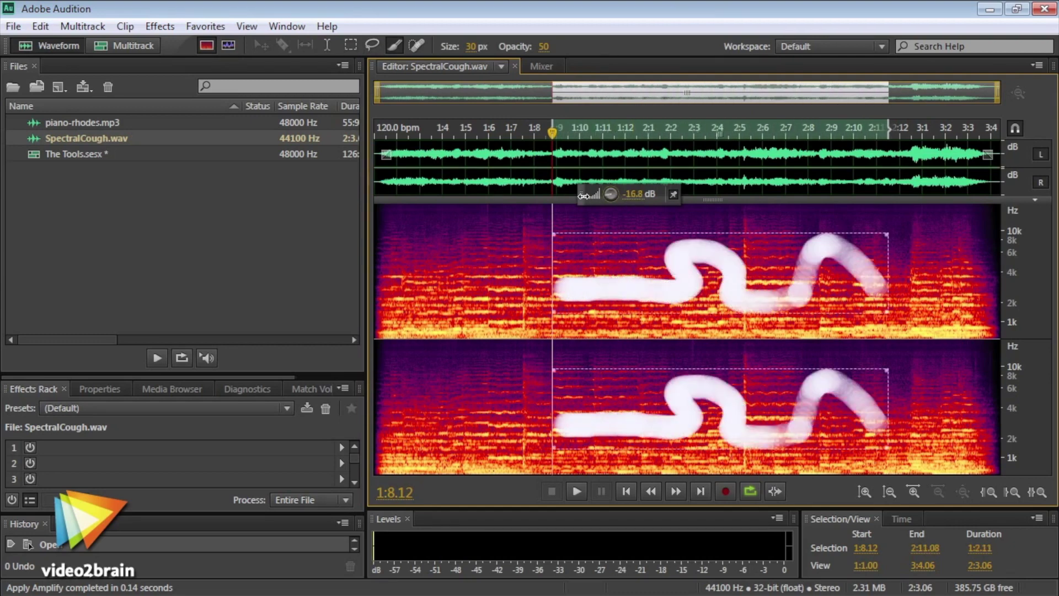
pyautogui.moveTo(611, 193); pyautogui.dragTo(610, 338)
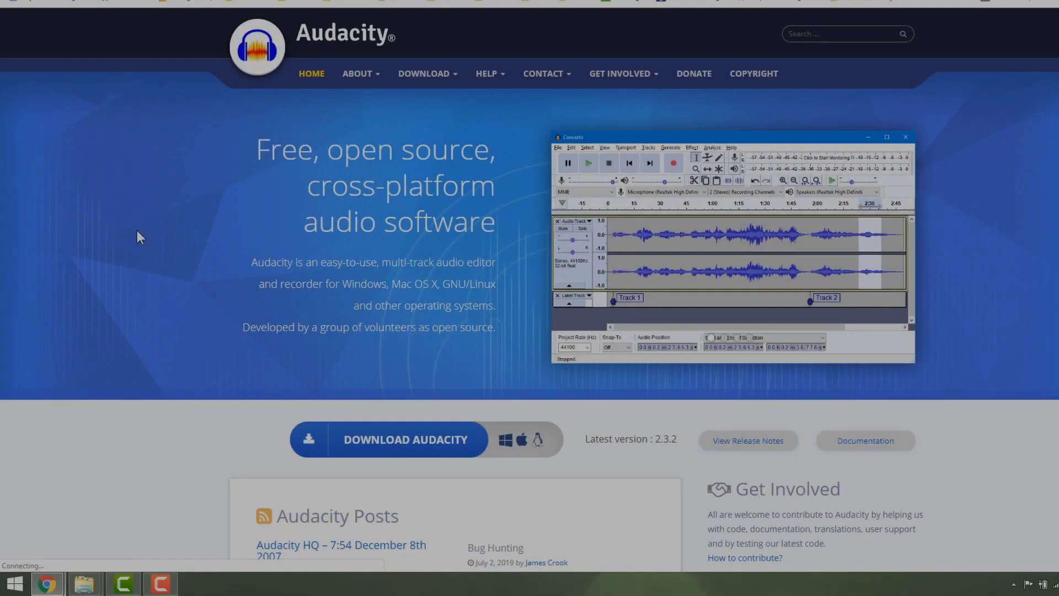
# - Go to the Audacity download page for Windows, macOS and Linux
pyautogui.scroll(-4, 137, 231)
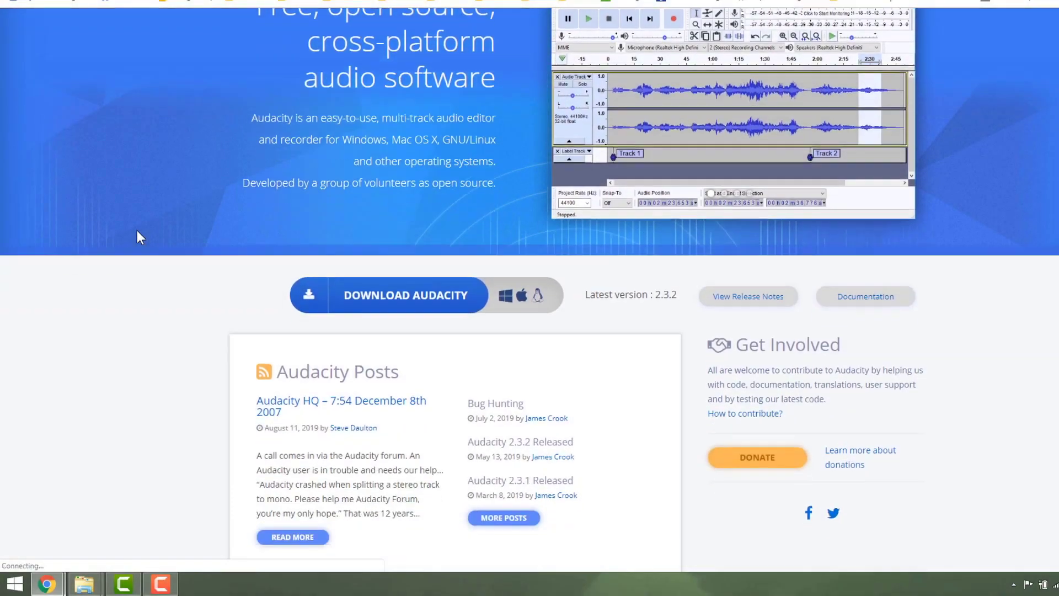
pyautogui.click(398, 202)
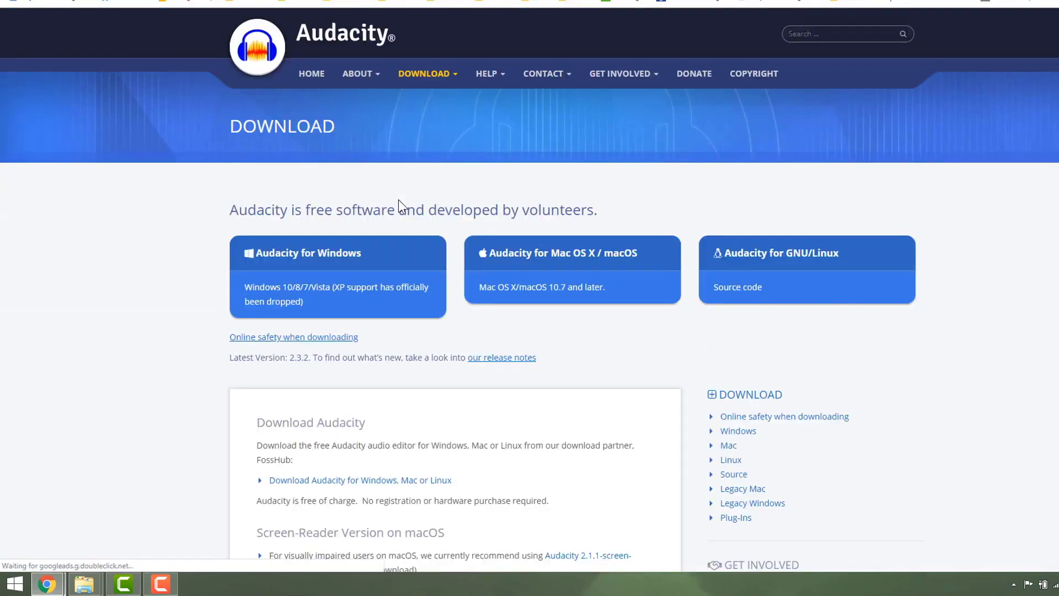
pyautogui.scroll(-3, 147, 215)
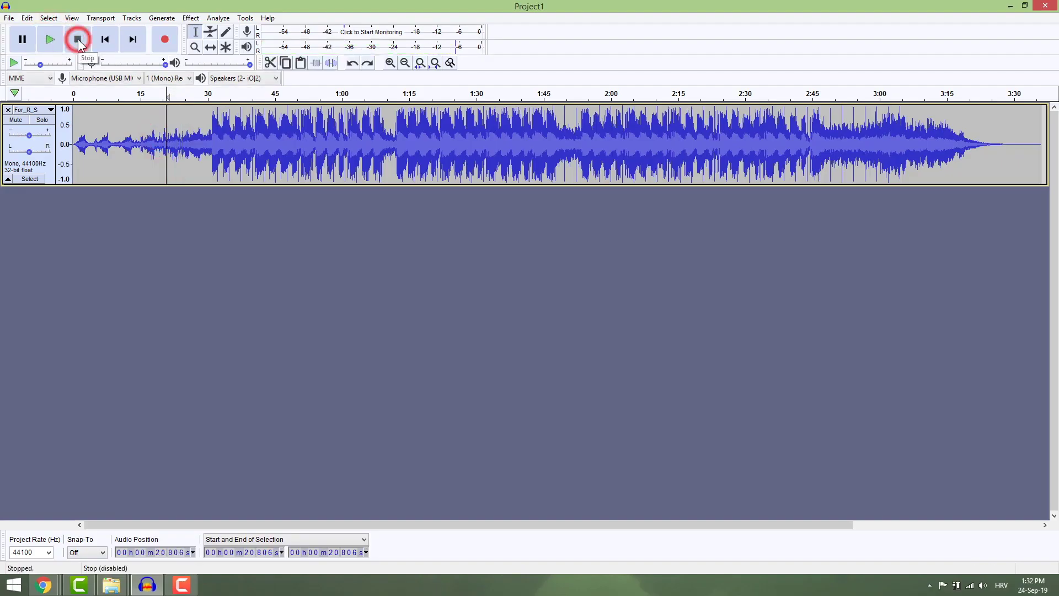
# - In Audacity, play the roughly 1:52 to 2:06 region, then return to the start
pyautogui.moveTo(576, 145); pyautogui.dragTo(636, 144)
pyautogui.click(61, 44)
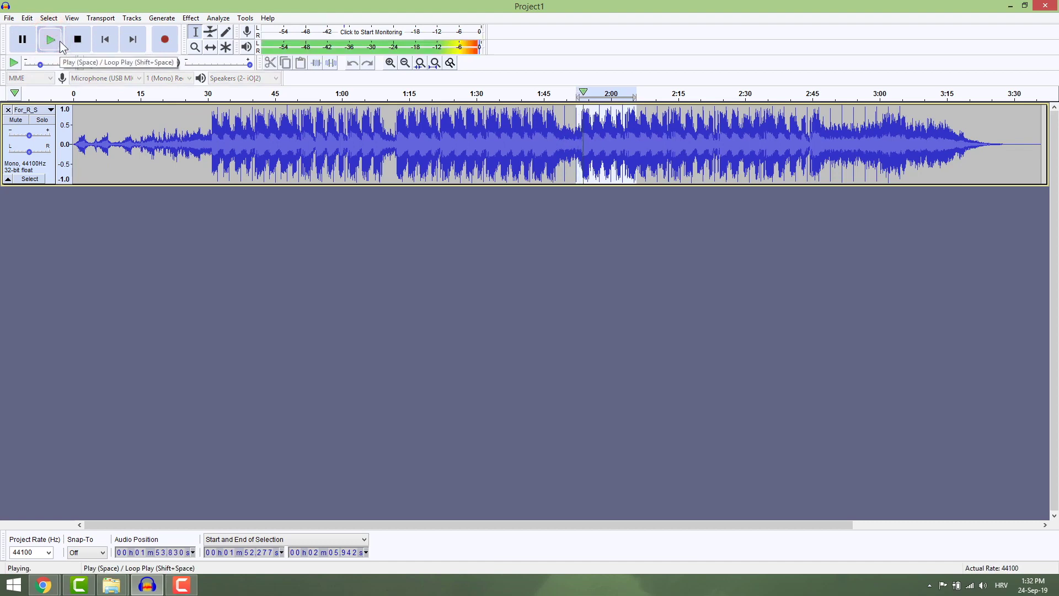
pyautogui.click(105, 39)
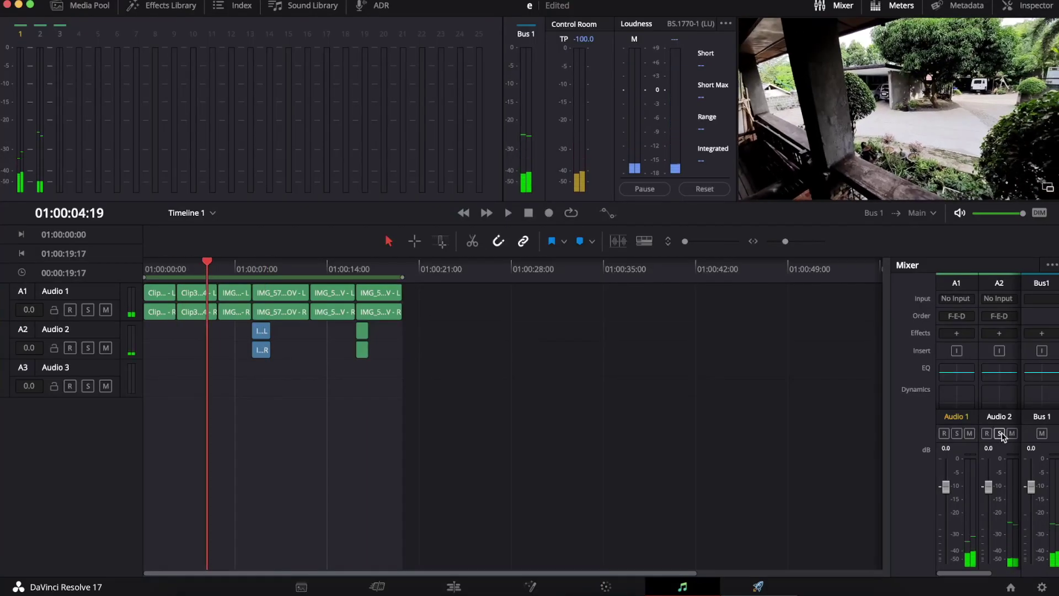
# - Boost Audio 1's EQ band 3 to +20 dB at 169 Hz, undoing a band 4 tweak
pyautogui.click(951, 369)
pyautogui.moveTo(403, 203); pyautogui.dragTo(405, 123)
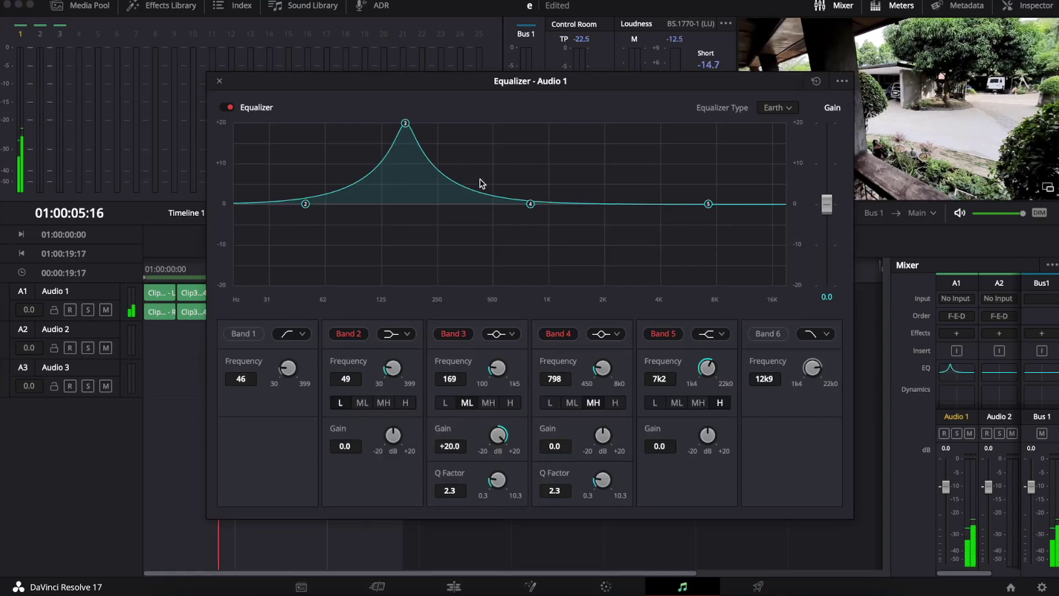
pyautogui.click(530, 204)
pyautogui.moveTo(534, 211); pyautogui.dragTo(476, 207)
pyautogui.hotkey('ctrl', 'z')
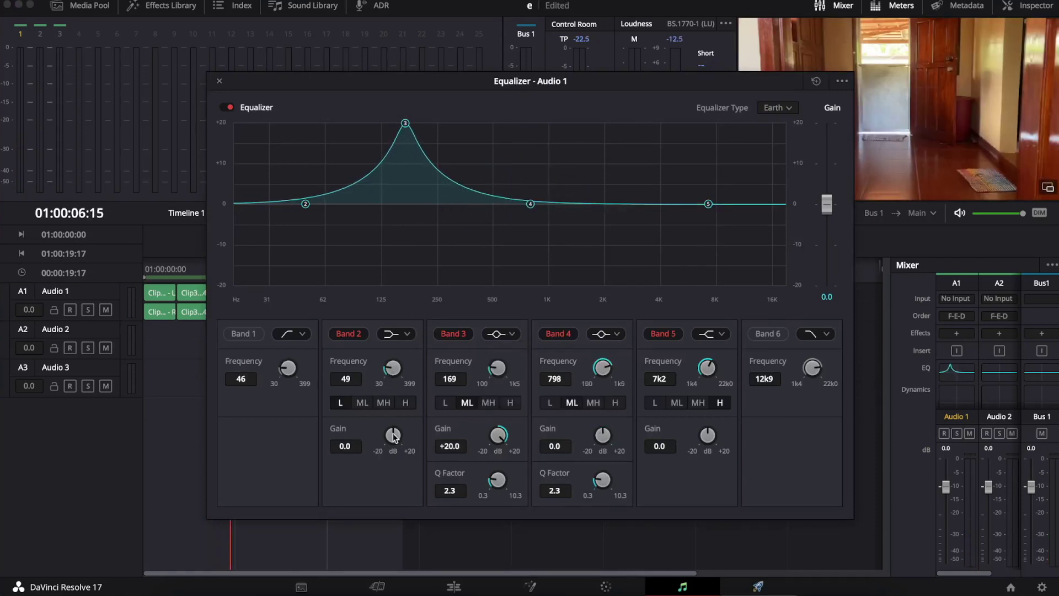